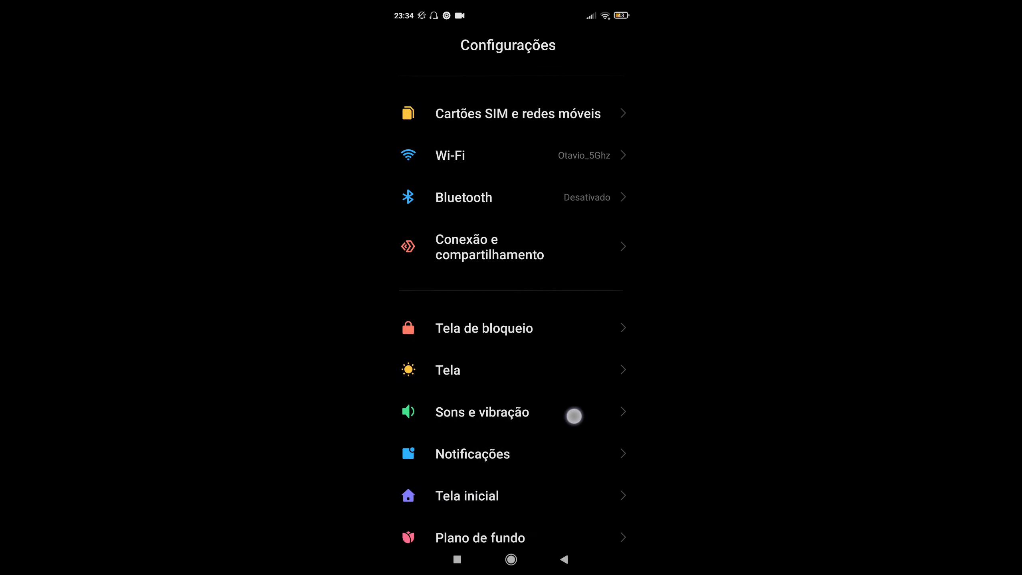
{"action": "left_click_drag", "start_coordinate": [434, 474], "coordinate": [611, 307]}
- Open Configurações adicionais from the main Settings list on the way to Acessibilidade
{"action": "left_click", "coordinate": [584, 334]}
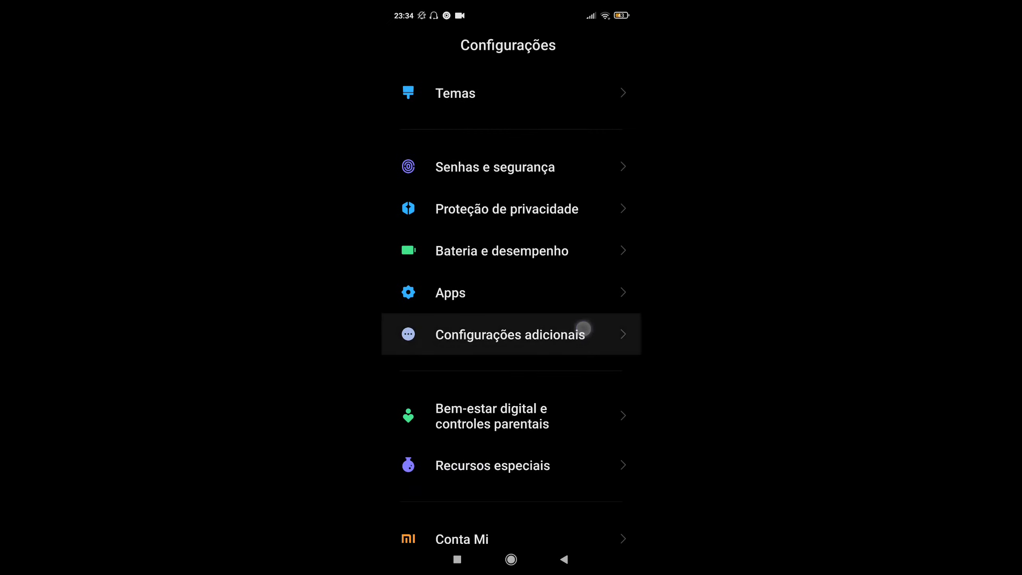
{"action": "left_click_drag", "start_coordinate": [580, 422], "coordinate": [600, 292]}
- On the Físico tab, set Atraso ao tocar e pressionar to Curto
{"action": "left_click", "coordinate": [518, 389]}
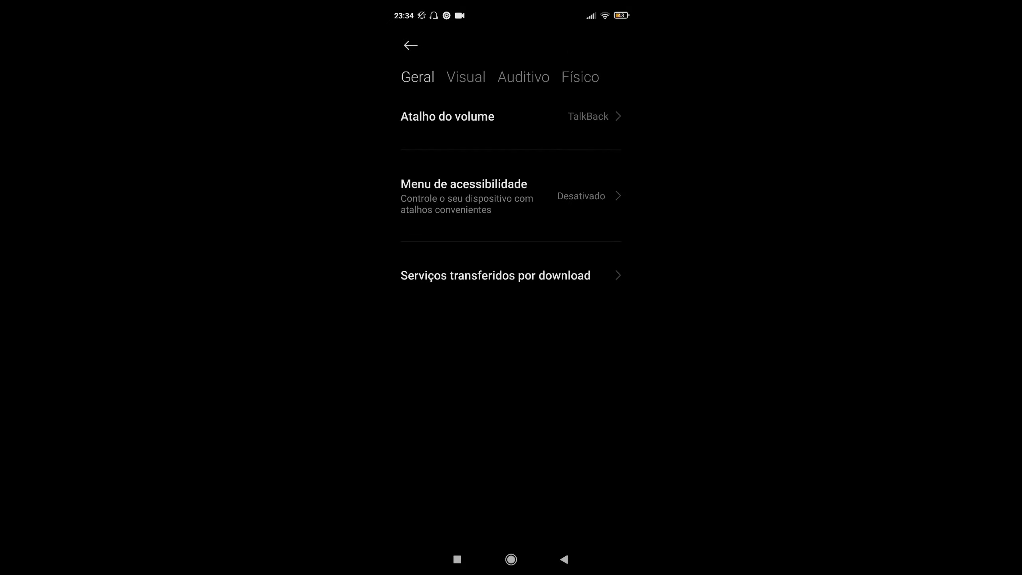
{"action": "left_click_drag", "start_coordinate": [575, 404], "coordinate": [447, 393]}
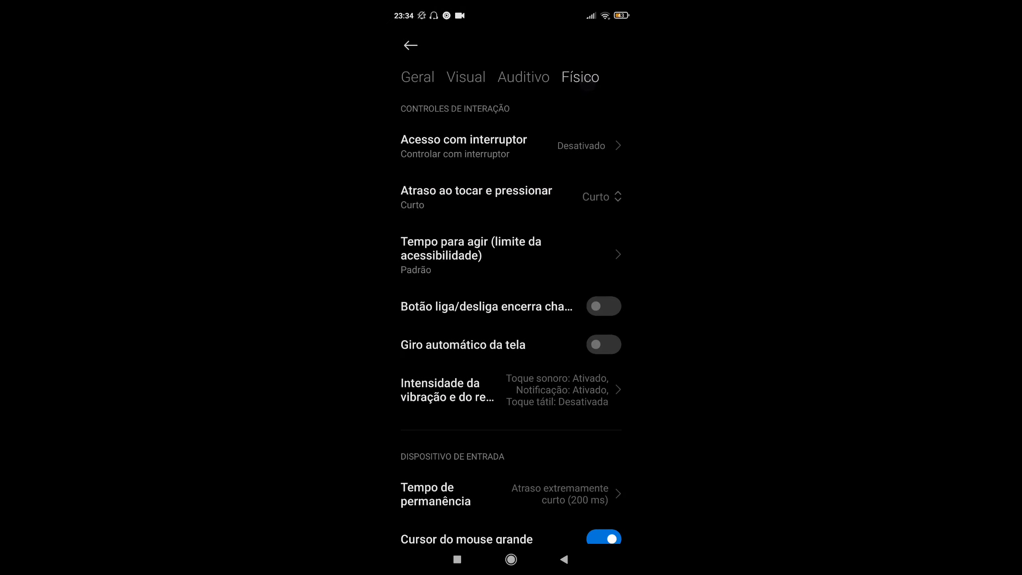
{"action": "left_click_drag", "start_coordinate": [525, 191], "coordinate": [517, 214]}
{"action": "left_click", "coordinate": [556, 203]}
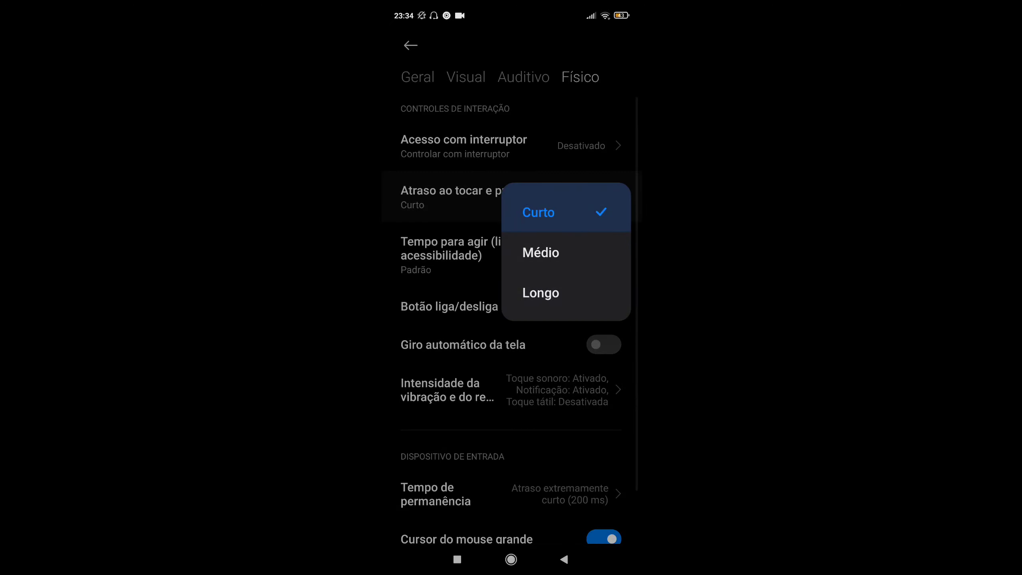
{"action": "left_click", "coordinate": [583, 210]}
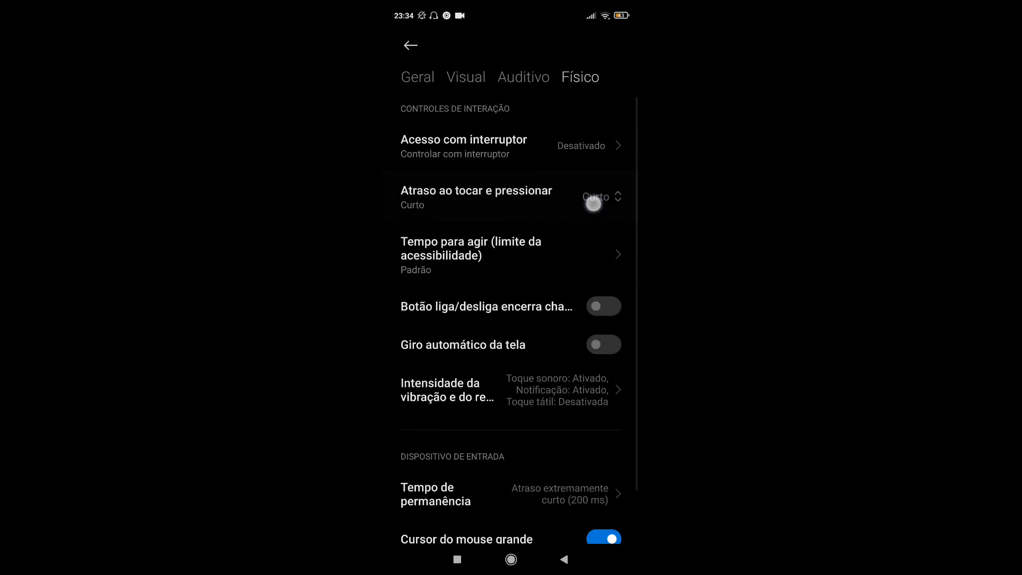
{"action": "left_click", "coordinate": [585, 210]}
{"action": "left_click_drag", "start_coordinate": [607, 373], "coordinate": [612, 257]}
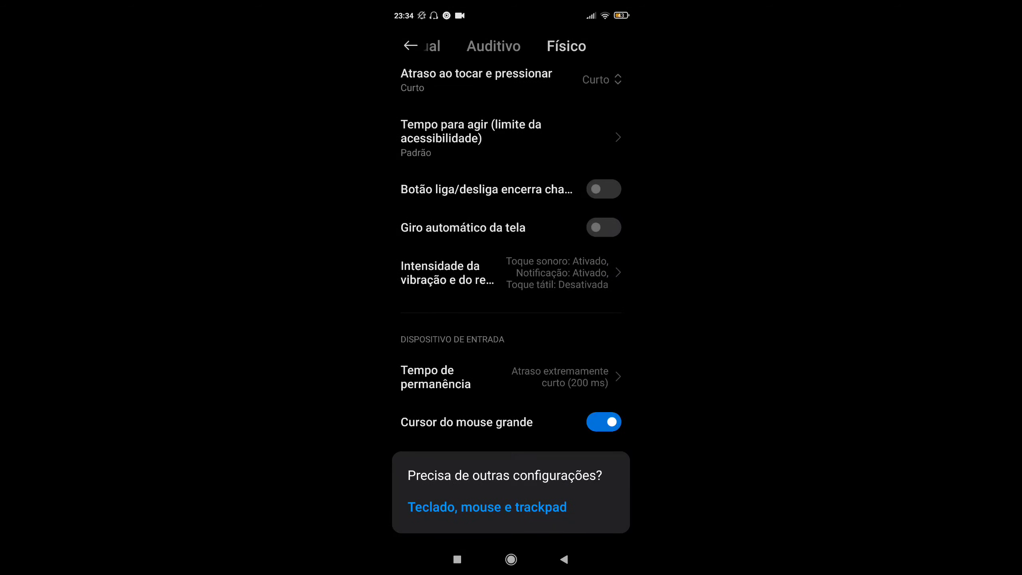
- Check Tempo de permanência (200 ms auto-click) and leave Cursor do mouse grande on
{"action": "left_click", "coordinate": [575, 381]}
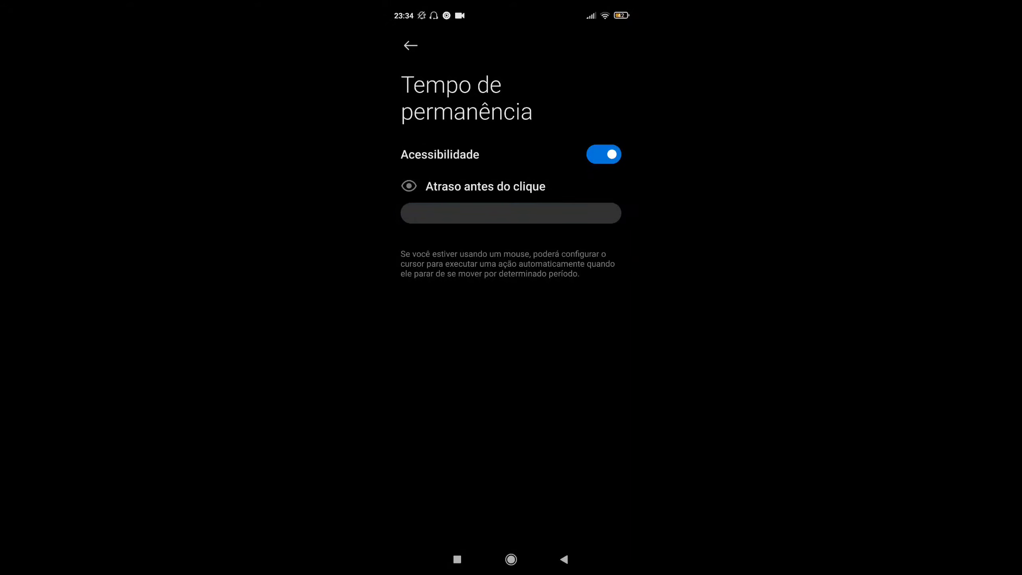
{"action": "left_click", "coordinate": [563, 559]}
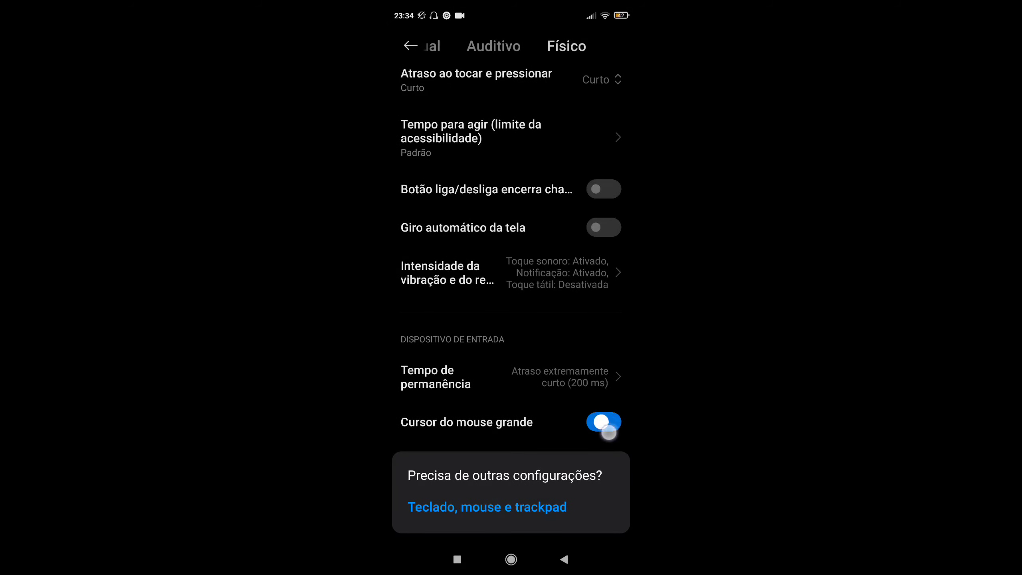
{"action": "left_click", "coordinate": [611, 430]}
{"action": "left_click_drag", "start_coordinate": [609, 430], "coordinate": [636, 432]}
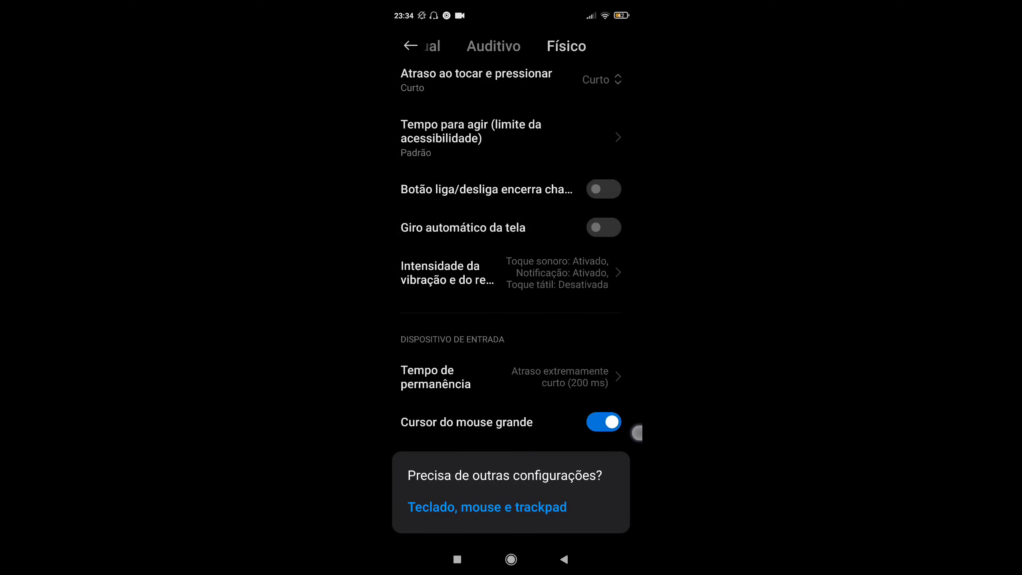
{"action": "scroll", "coordinate": [600, 353], "scroll_direction": "up", "scroll_amount": 2}
- From the home screen, launch Game Turbo from the Entertainment folder and open its Configurações adicionais
{"action": "key", "text": "super"}
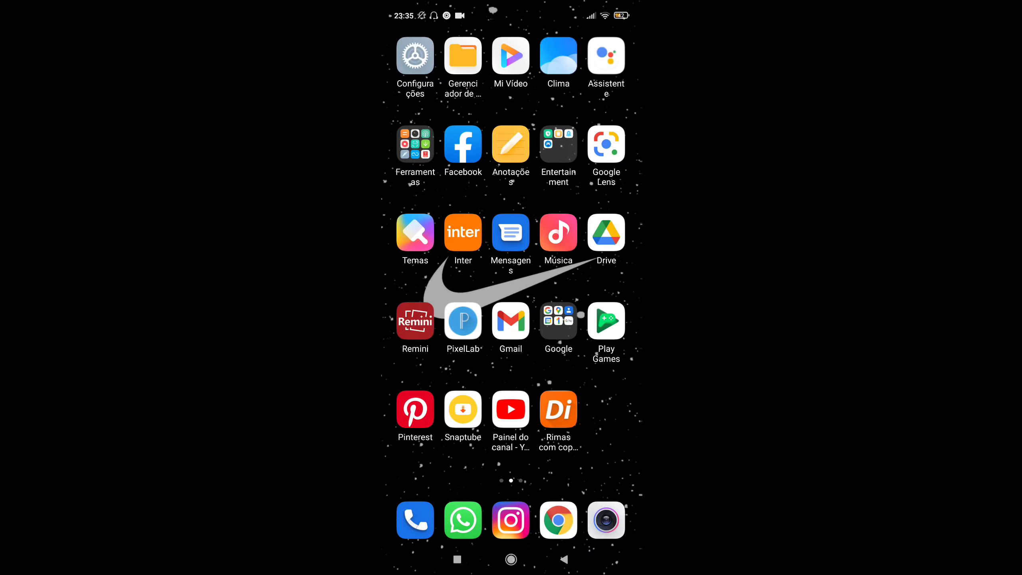
{"action": "left_click", "coordinate": [558, 144]}
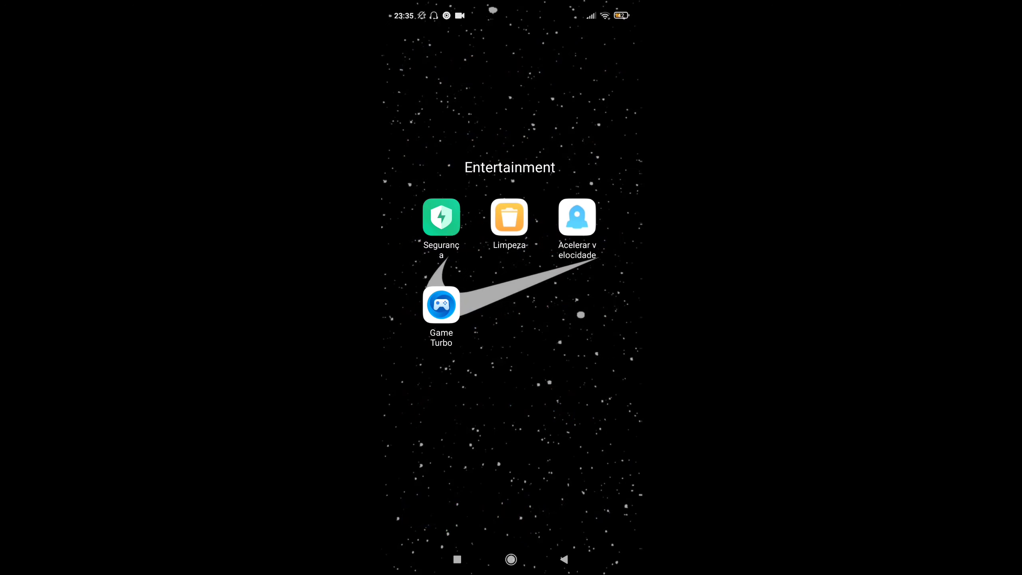
{"action": "left_click", "coordinate": [442, 303]}
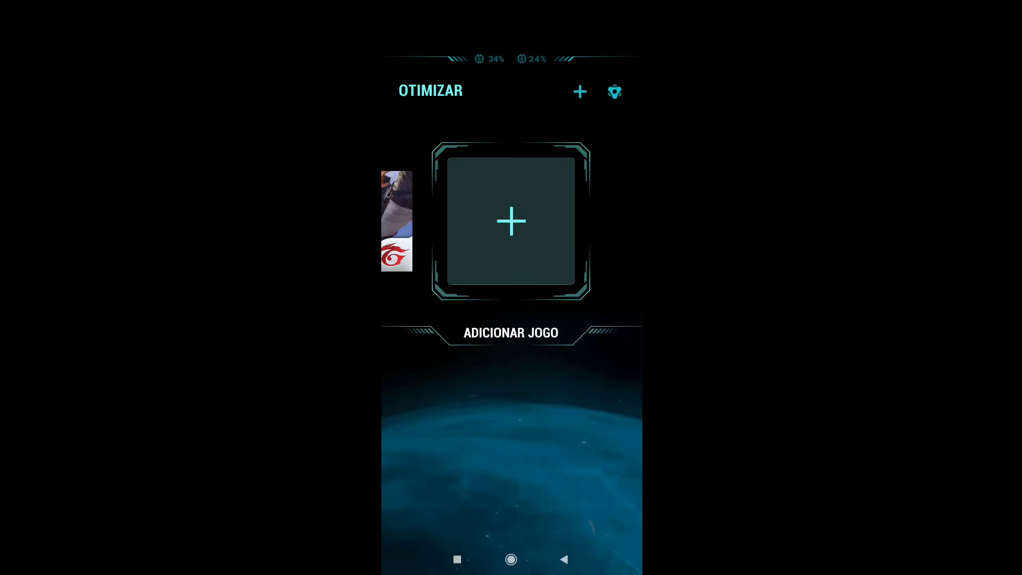
{"action": "left_click", "coordinate": [615, 91]}
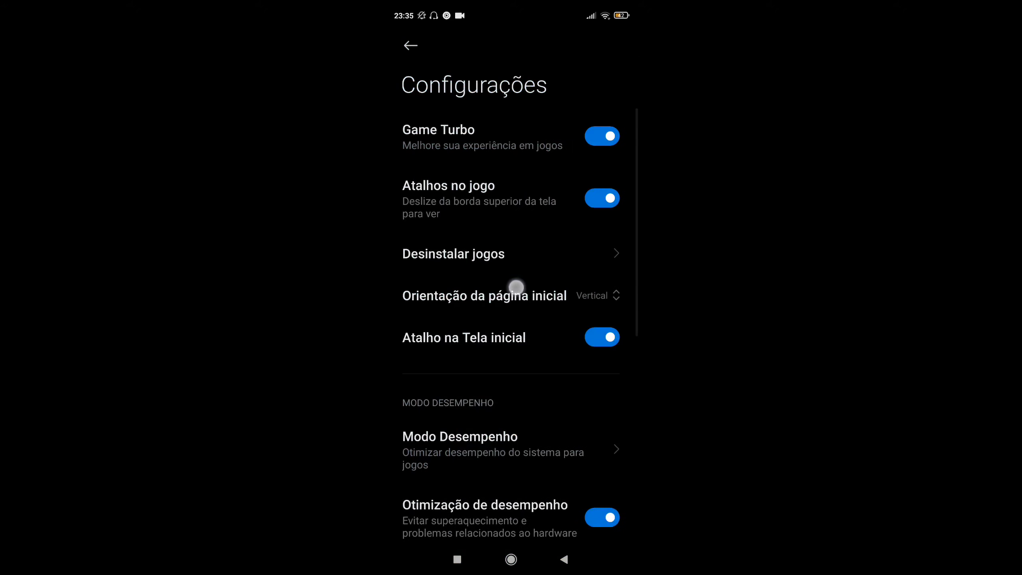
{"action": "left_click_drag", "start_coordinate": [516, 286], "coordinate": [598, 112]}
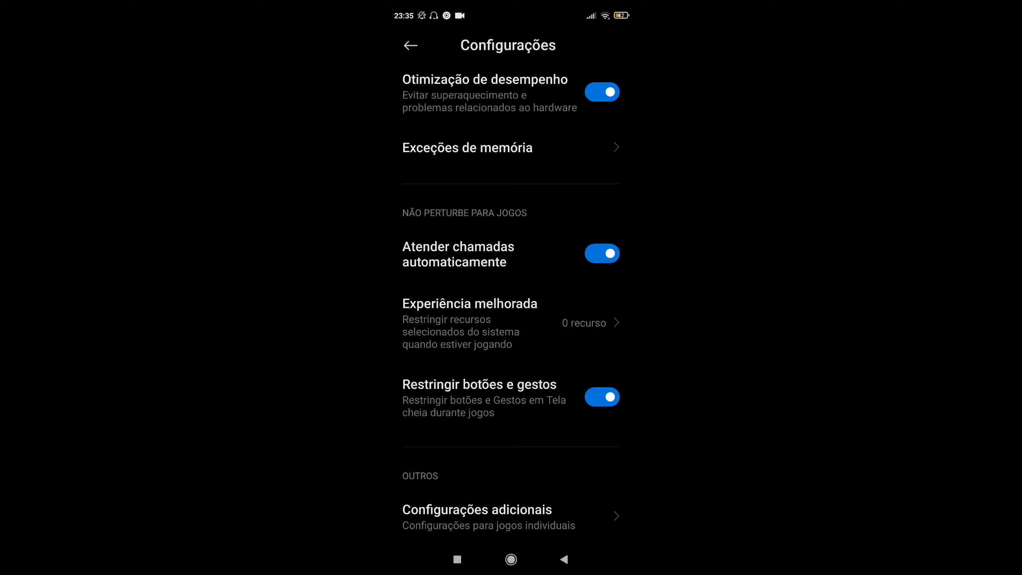
{"action": "left_click", "coordinate": [558, 516]}
- Max Free Fire's Resposta de toque and Sensibilidade a toques repetidos sliders, keeping Área resistente at Pequeno
{"action": "left_click", "coordinate": [492, 218]}
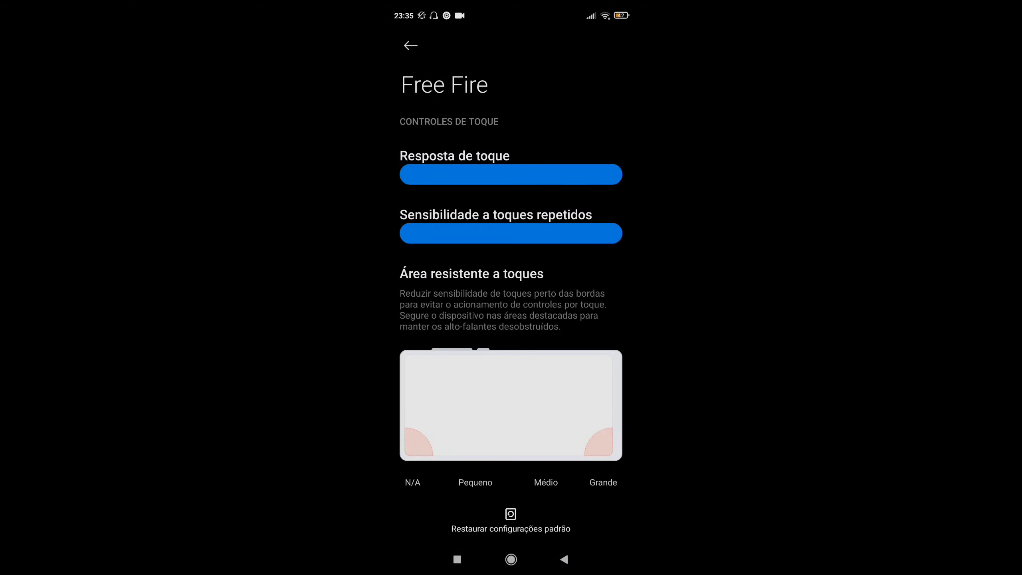
{"action": "left_click_drag", "start_coordinate": [565, 175], "coordinate": [637, 170]}
{"action": "left_click_drag", "start_coordinate": [571, 232], "coordinate": [637, 216]}
{"action": "left_click_drag", "start_coordinate": [604, 174], "coordinate": [637, 166]}
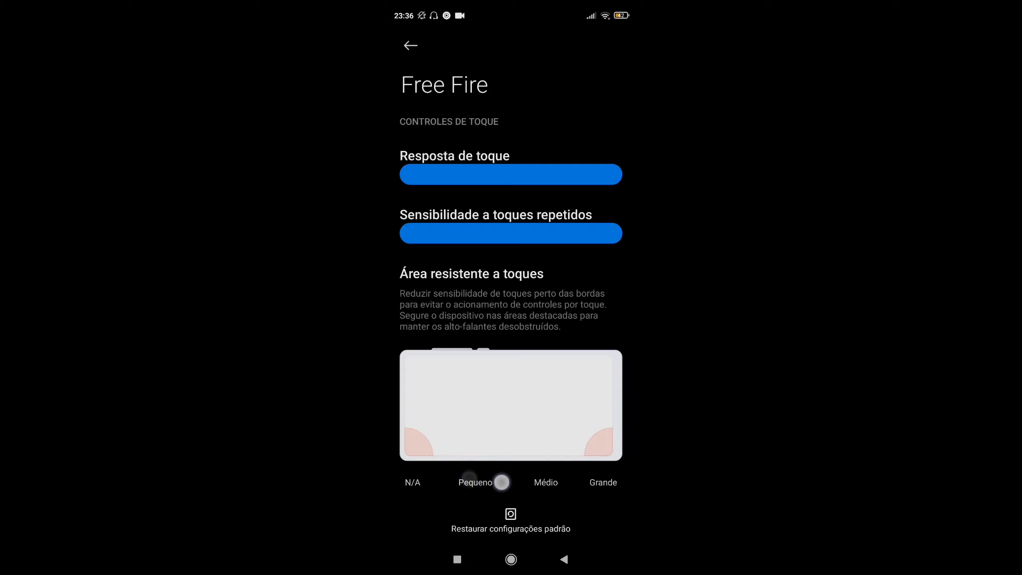
{"action": "mouse_move", "coordinate": [480, 485]}
{"action": "left_mouse_down"}
{"action": "mouse_move", "coordinate": [545, 483]}
{"action": "mouse_move", "coordinate": [473, 482]}
{"action": "left_mouse_up"}
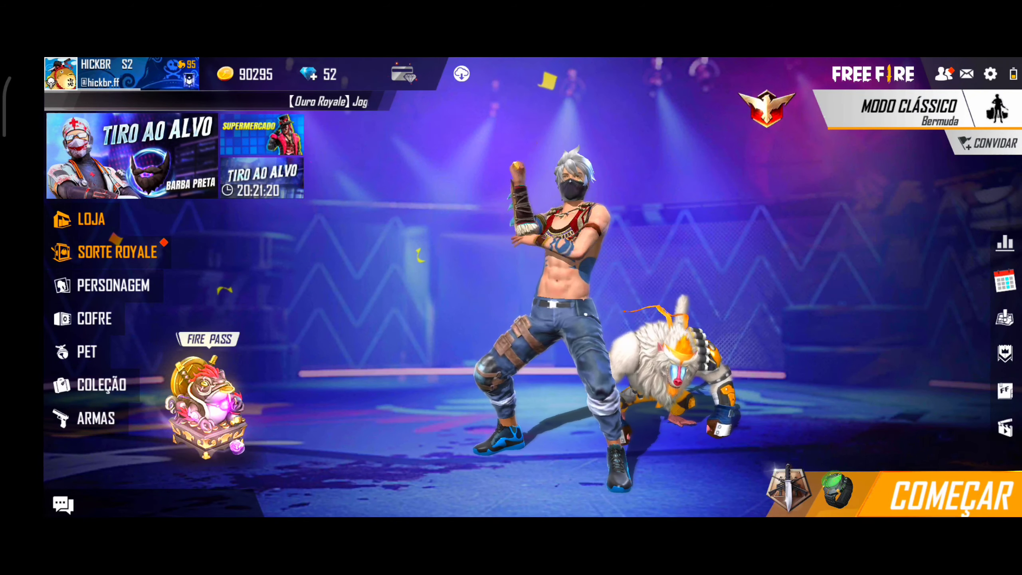
- Open Free Fire's settings and browse Coleta Automática, Controles, Outros, Som and Gráfico pages
{"action": "left_click", "coordinate": [990, 73]}
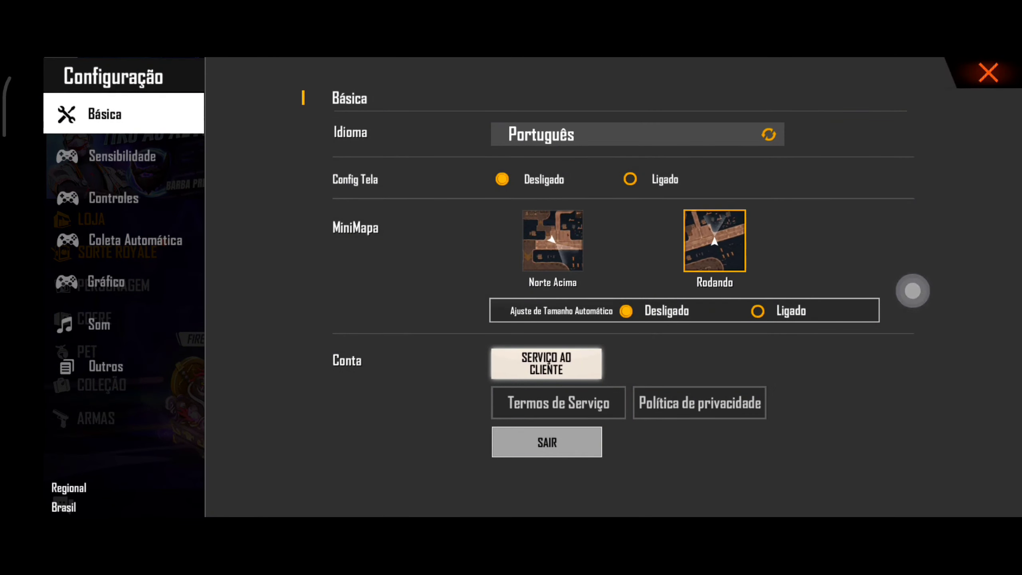
{"action": "left_click", "coordinate": [135, 240]}
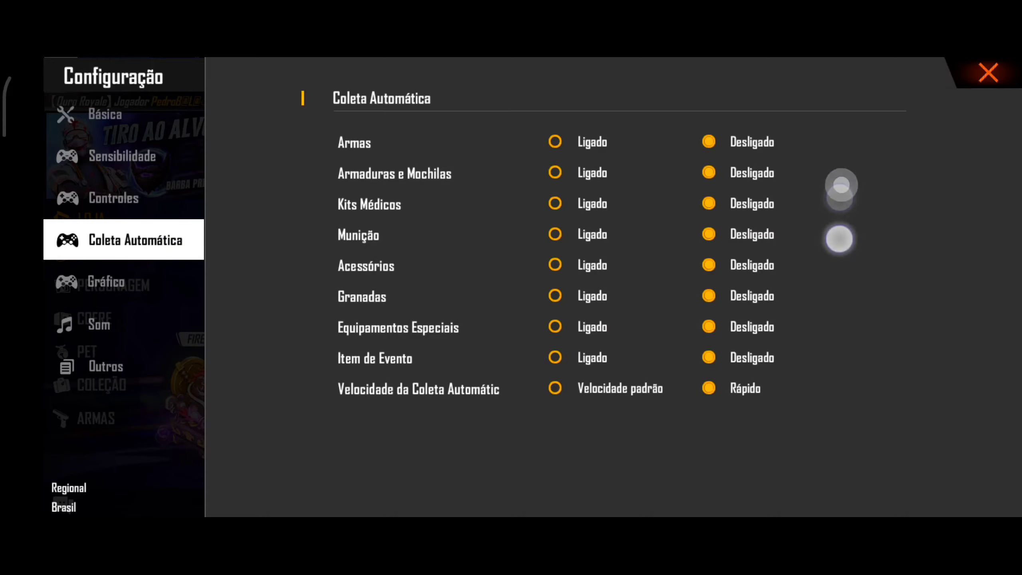
{"action": "left_click", "coordinate": [114, 198]}
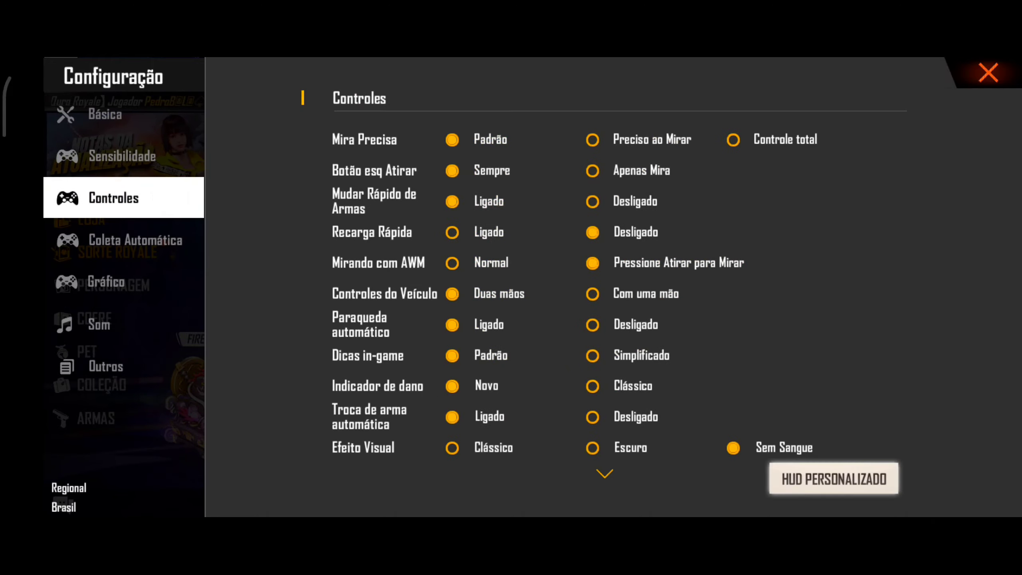
{"action": "left_click_drag", "start_coordinate": [853, 343], "coordinate": [902, 85]}
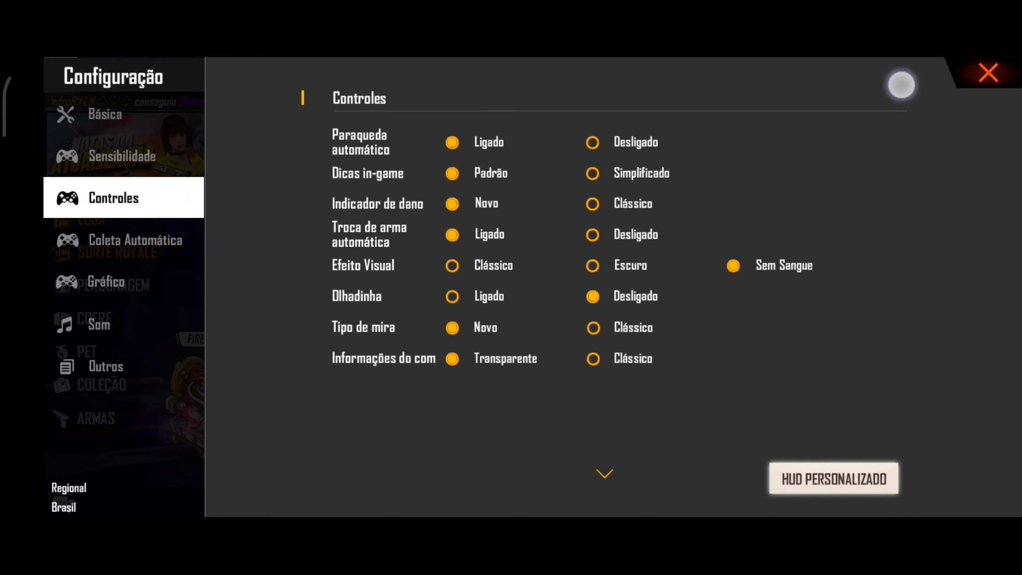
{"action": "mouse_move", "coordinate": [823, 183]}
{"action": "left_mouse_down"}
{"action": "mouse_move", "coordinate": [798, 342]}
{"action": "mouse_move", "coordinate": [867, 144]}
{"action": "left_mouse_up"}
{"action": "left_click", "coordinate": [154, 365]}
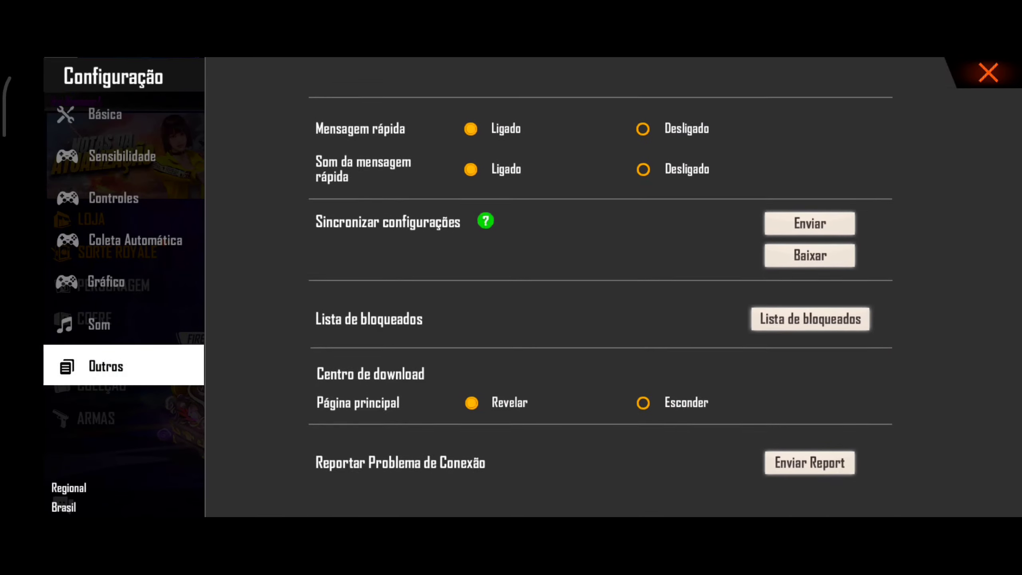
{"action": "left_click", "coordinate": [177, 320]}
{"action": "left_click", "coordinate": [168, 279]}
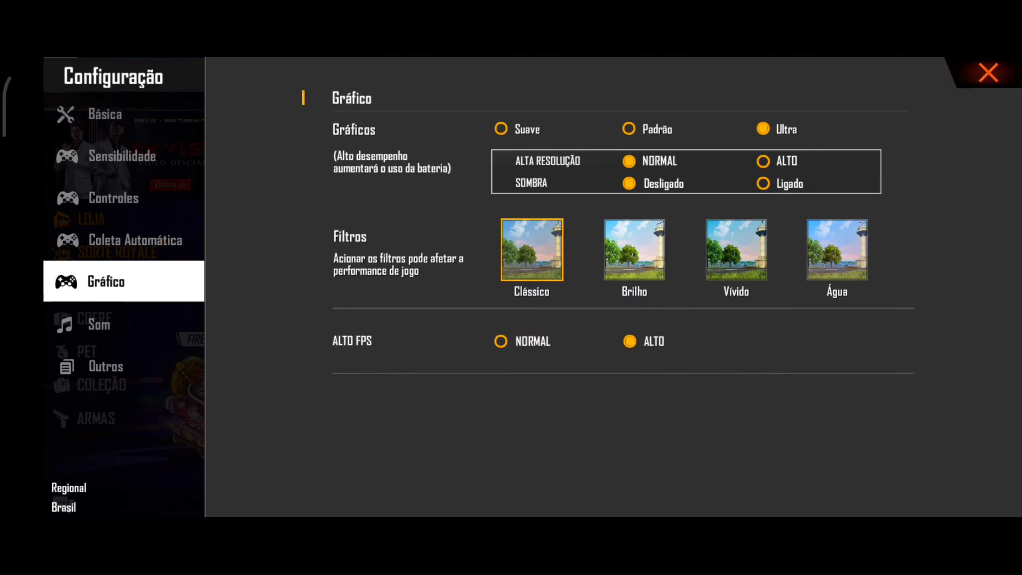
- Check the Sensibilidade sliders at 100, close Configuração, and tap the lobby character
{"action": "left_click", "coordinate": [168, 238]}
{"action": "left_click", "coordinate": [183, 121]}
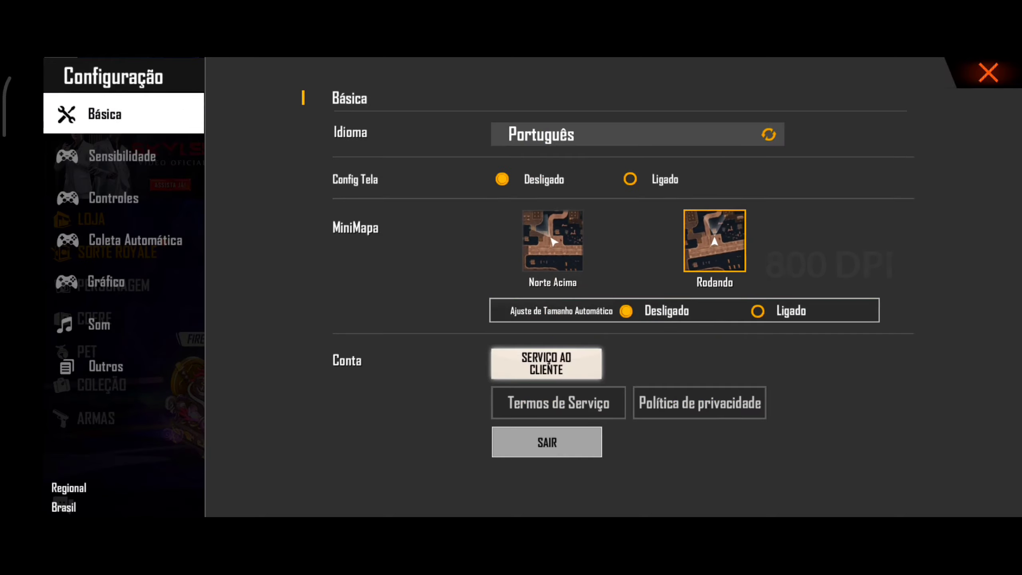
{"action": "left_click", "coordinate": [128, 156]}
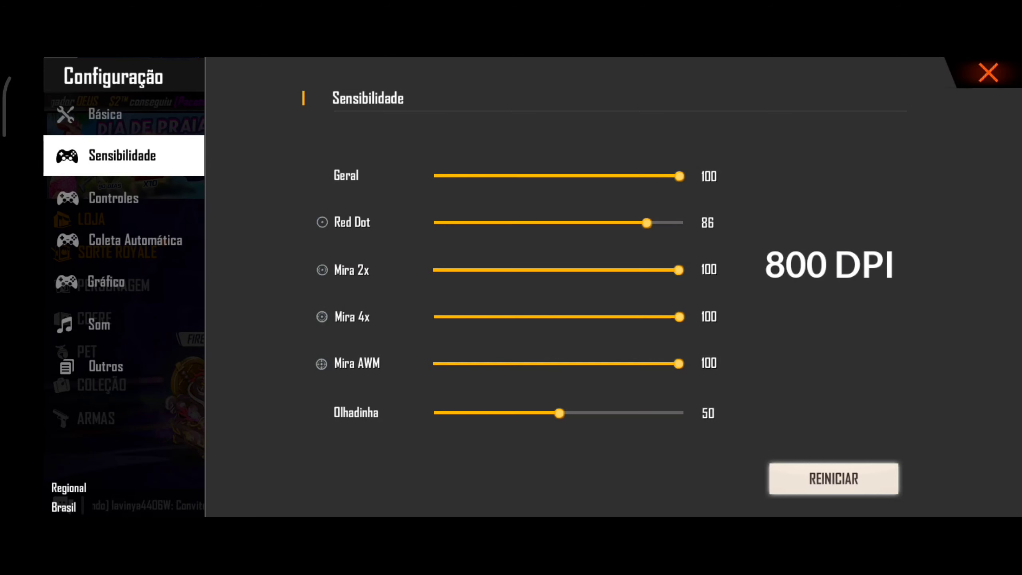
{"action": "left_click", "coordinate": [989, 73]}
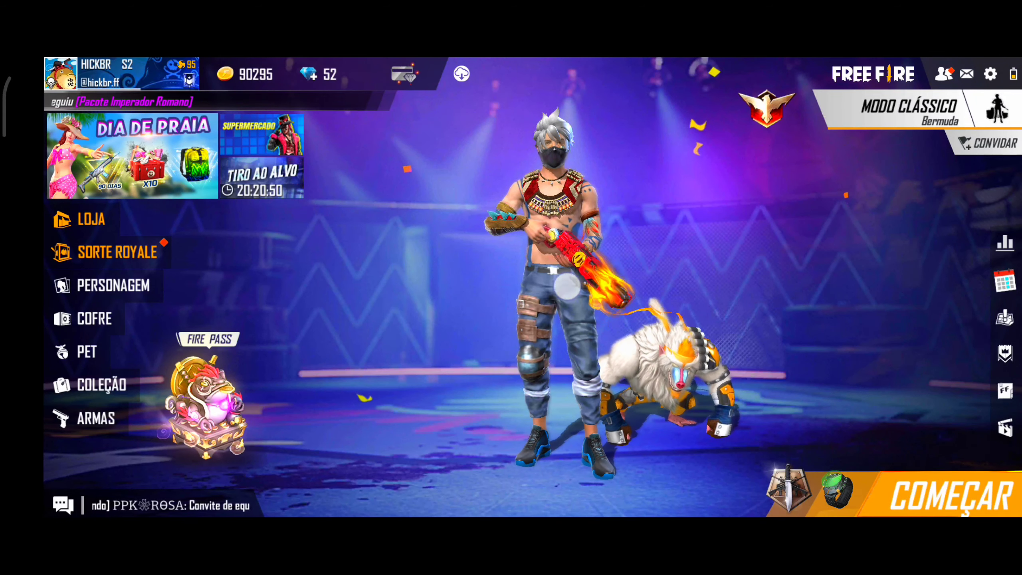
{"action": "left_click", "coordinate": [568, 286]}
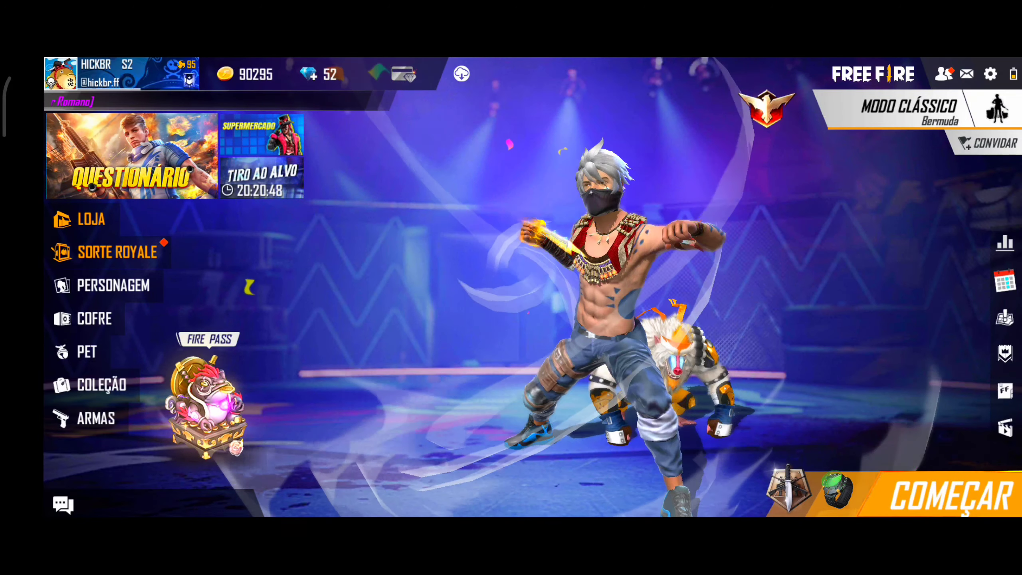